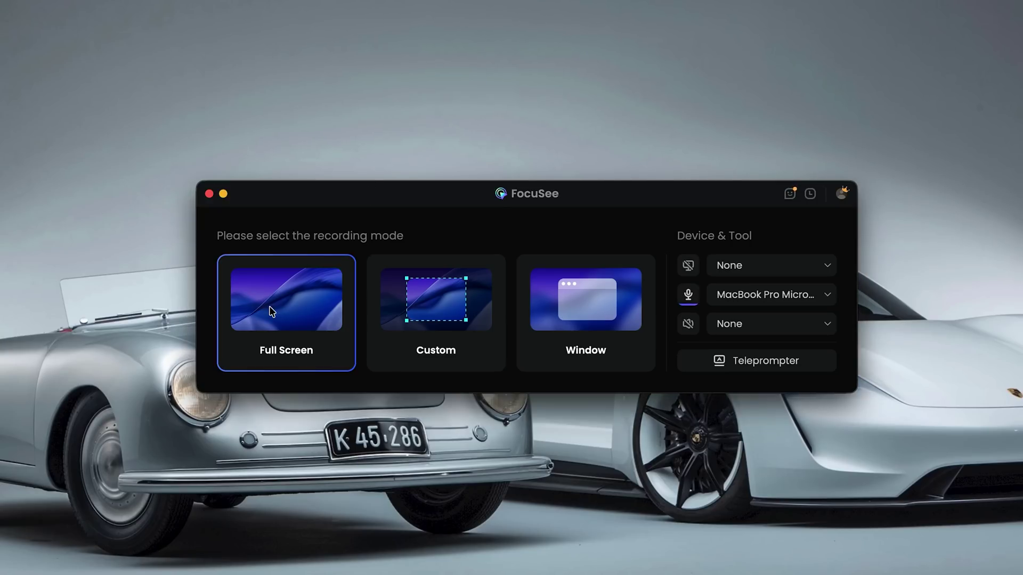
pyautogui.click(439, 320)
pyautogui.click(574, 321)
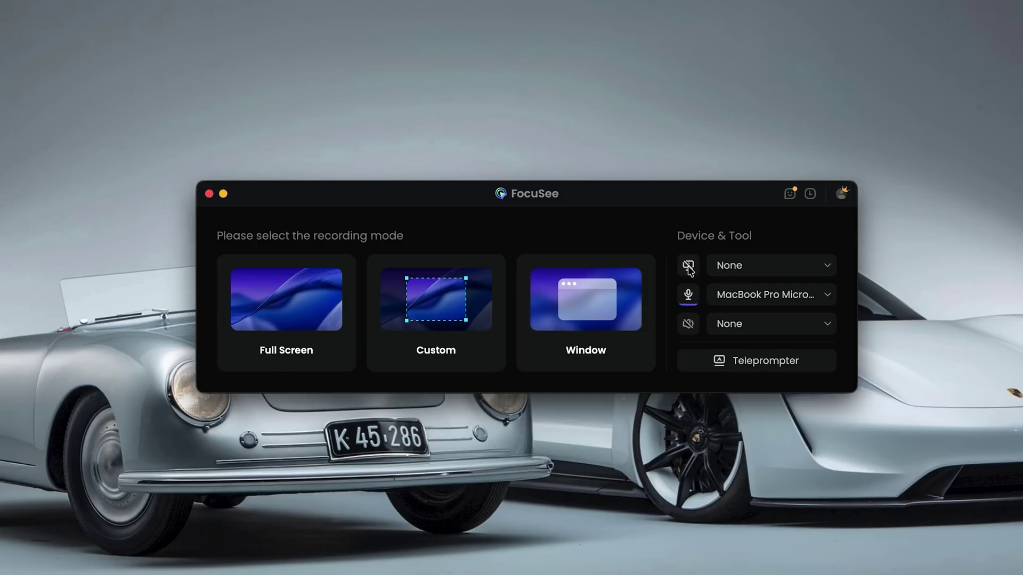
pyautogui.click(816, 266)
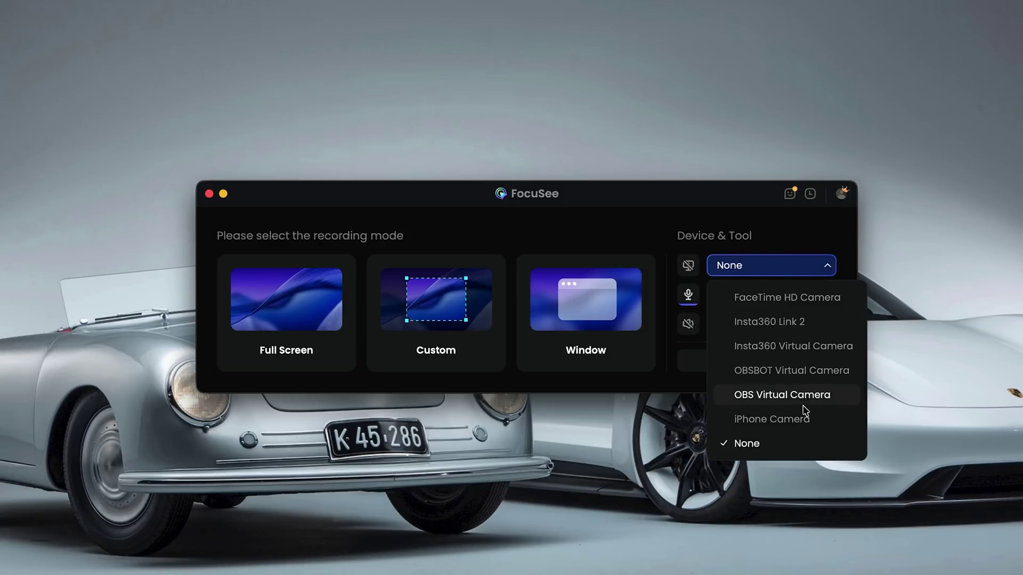
pyautogui.click(798, 442)
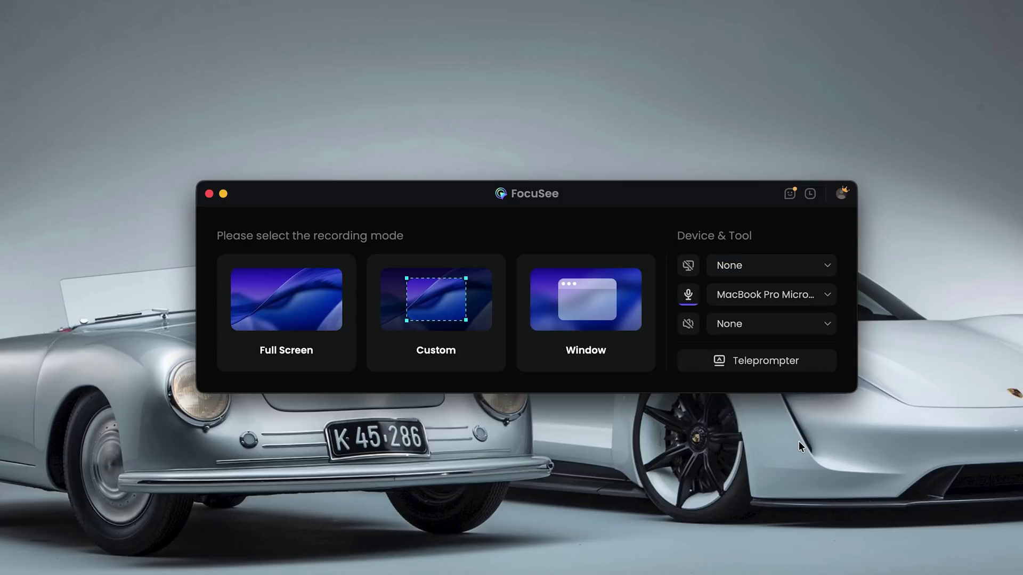
pyautogui.click(832, 297)
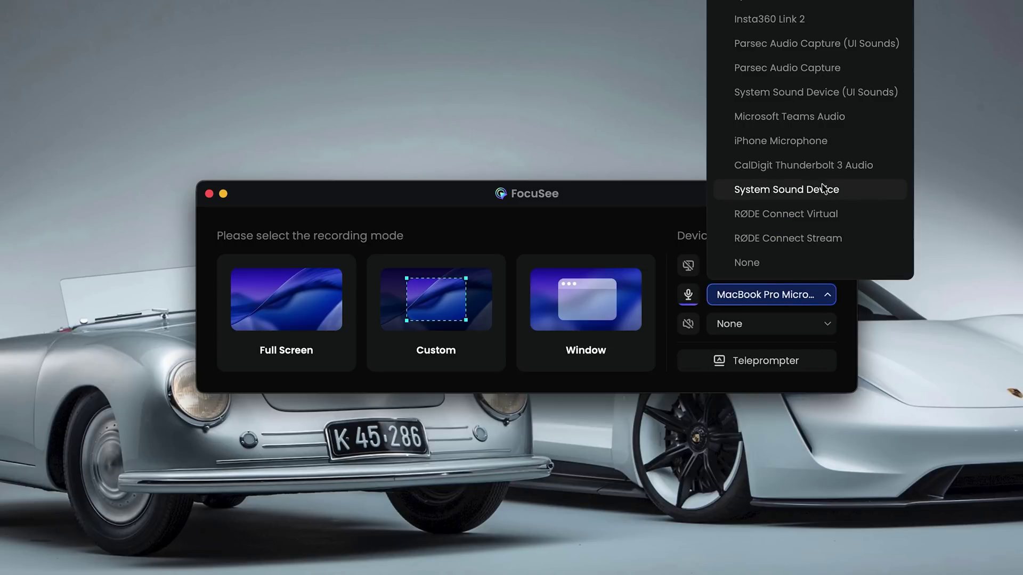
pyautogui.click(769, 331)
pyautogui.moveTo(792, 387)
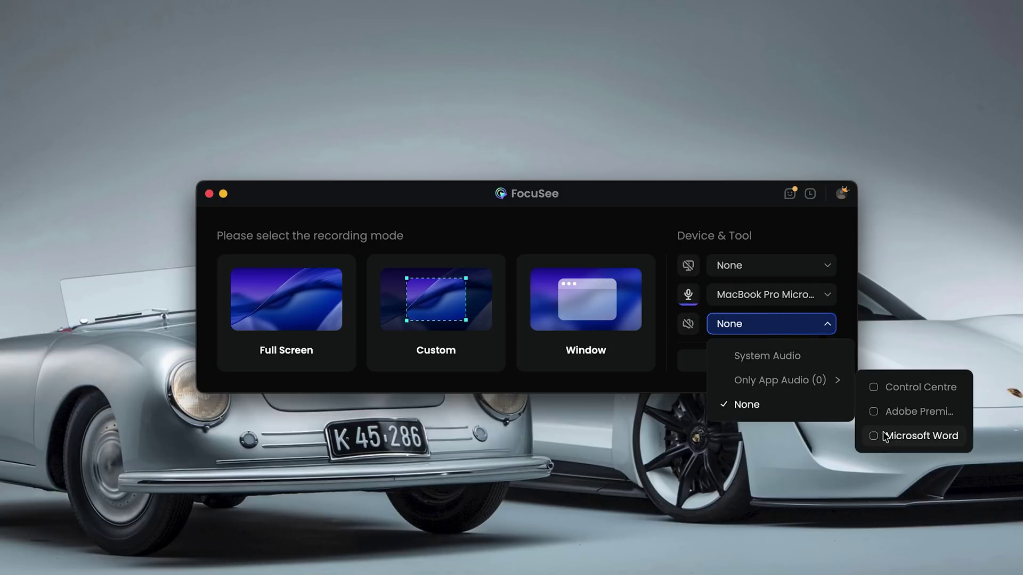
pyautogui.click(846, 322)
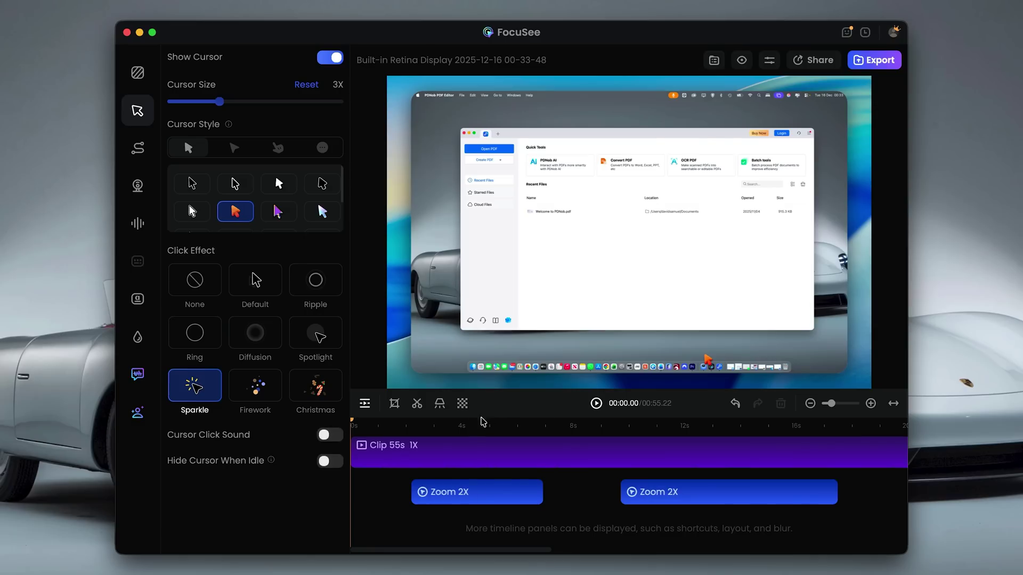
# Apply the yellow Spotlight click effect at 50% opacity and size 16.
pyautogui.moveTo(483, 422); pyautogui.dragTo(530, 432)
pyautogui.moveTo(337, 379)
pyautogui.click(320, 336)
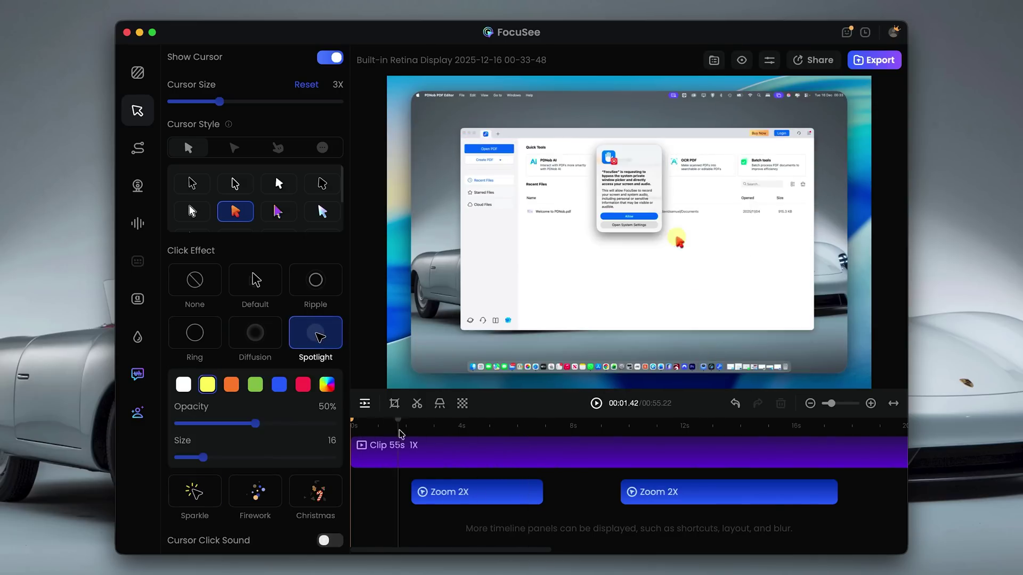
# Scrub the preview from about 2 seconds through the recording to check the spotlight.
pyautogui.click(432, 427)
pyautogui.moveTo(434, 430); pyautogui.dragTo(766, 430)
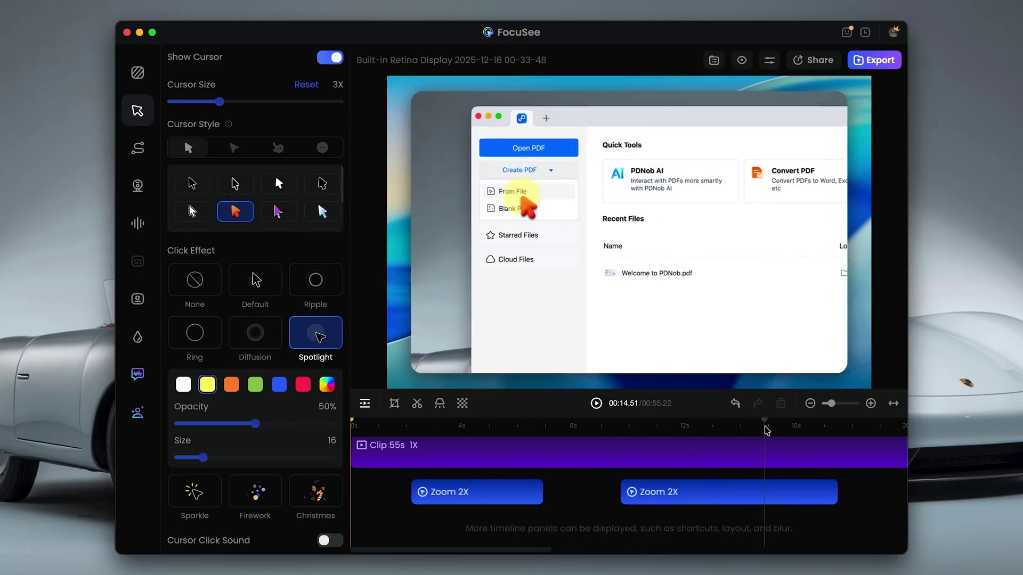
pyautogui.press('Home')
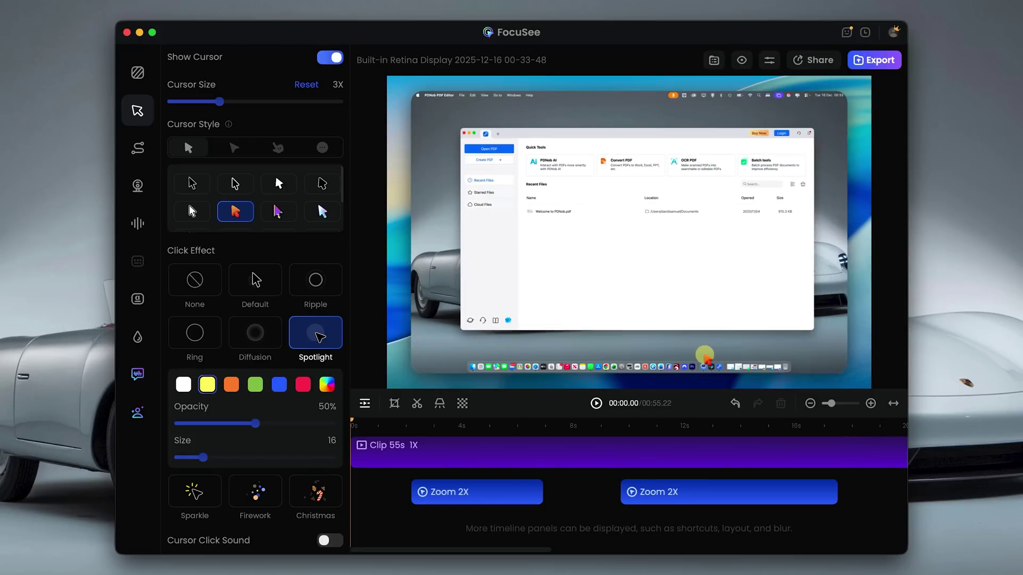
# Check the spotlight at about 15, 19 and 26 seconds, then try a different click effect.
pyautogui.click(786, 442)
pyautogui.click(887, 441)
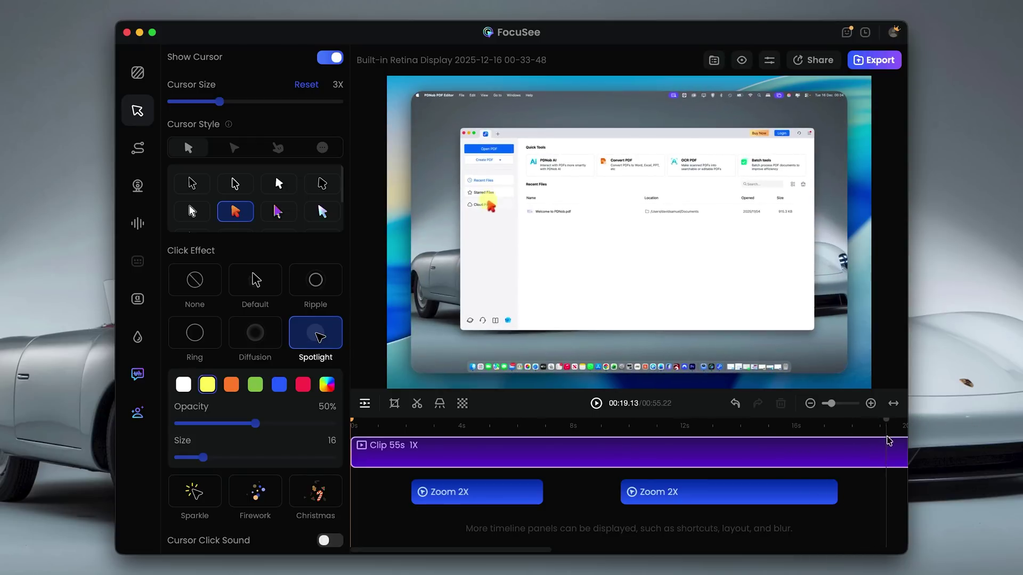
pyautogui.moveTo(904, 441); pyautogui.dragTo(880, 433)
pyautogui.press('Home')
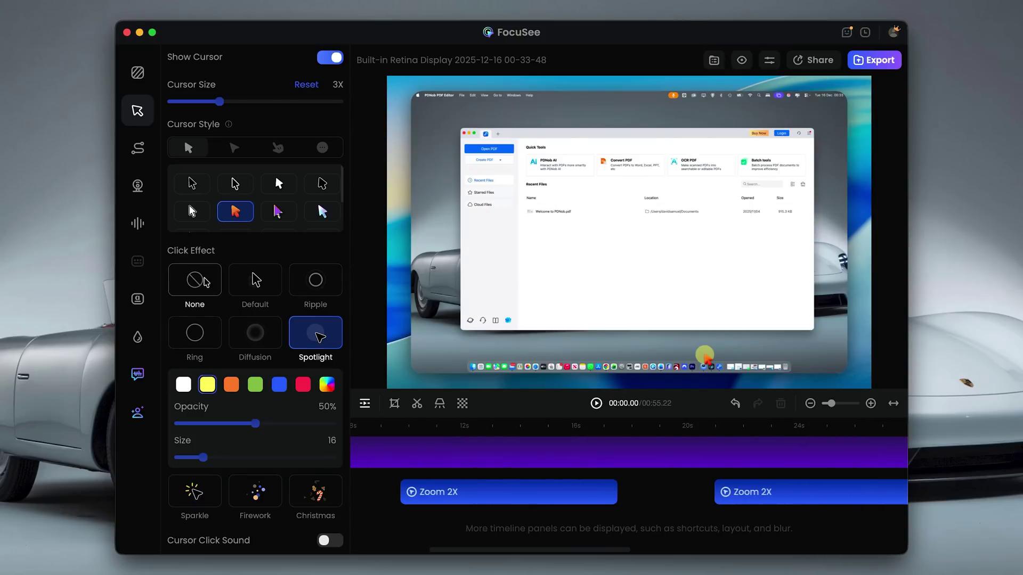
pyautogui.click(256, 280)
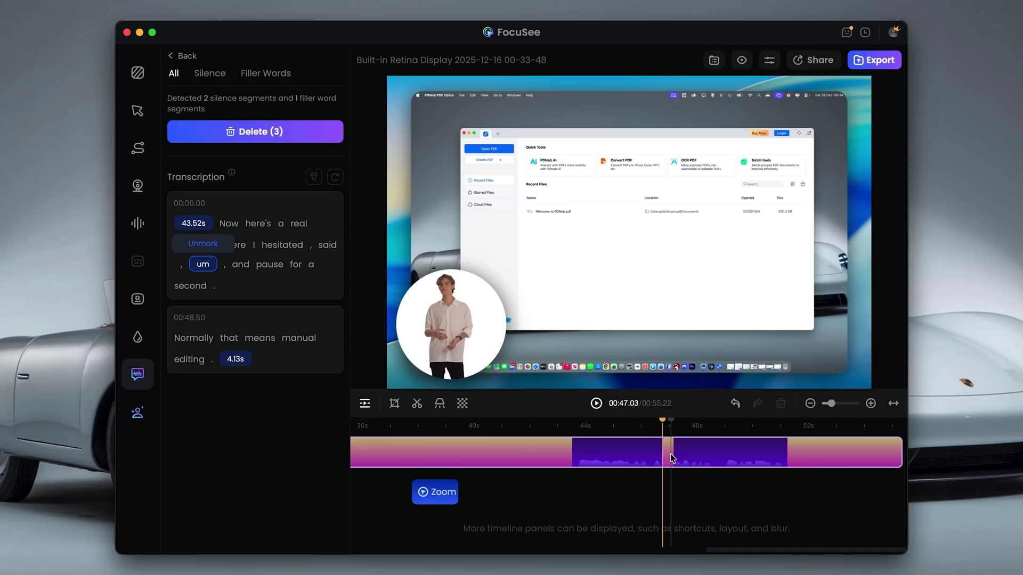
# Delete the two detected silences and the 'um' filler word with Smart Cut.
pyautogui.click(670, 454)
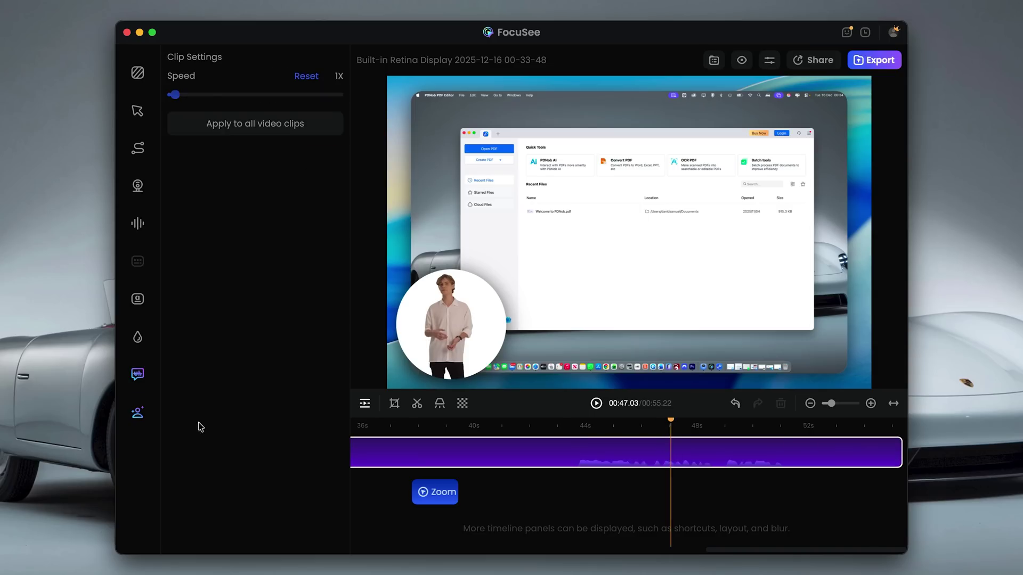
pyautogui.click(138, 375)
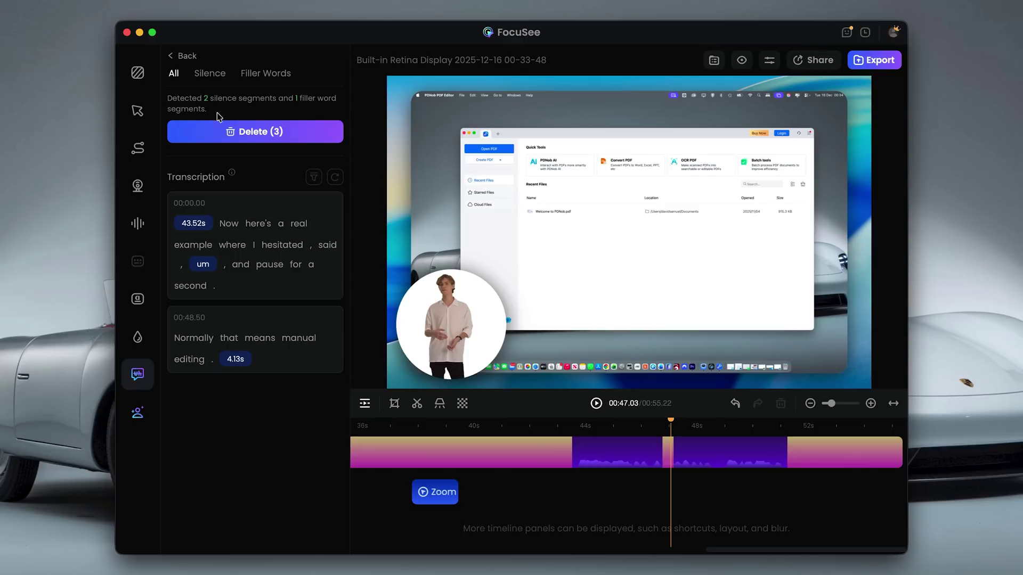
pyautogui.click(244, 137)
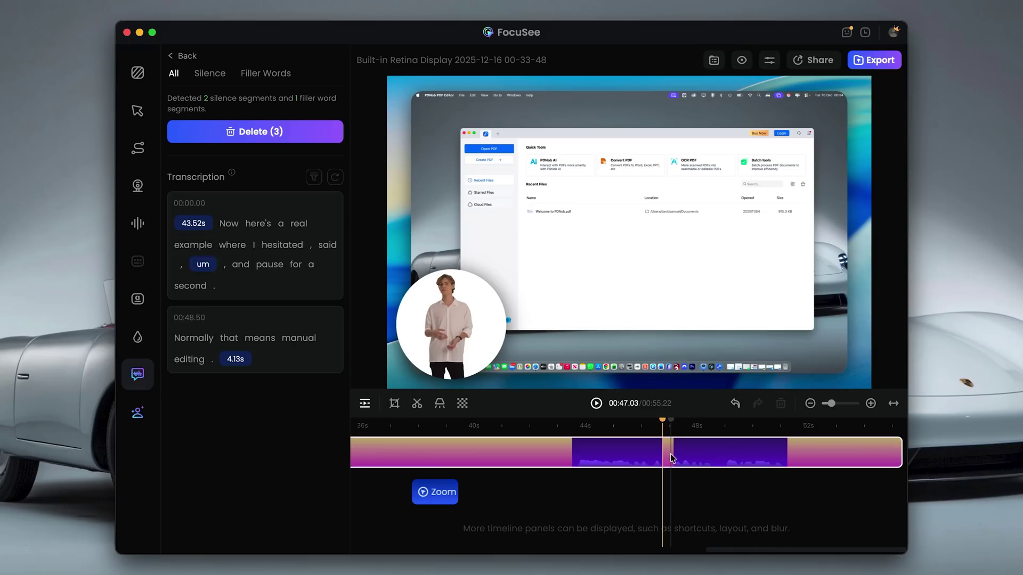
# Rerun Smart Cut on the clip and remove the remaining detected silences and filler word.
pyautogui.click(670, 452)
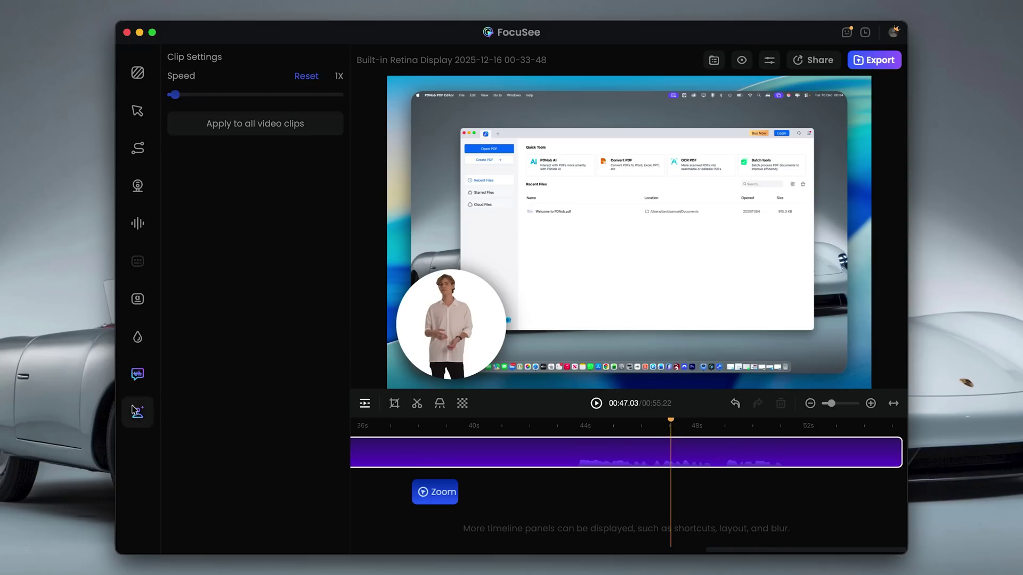
pyautogui.click(139, 375)
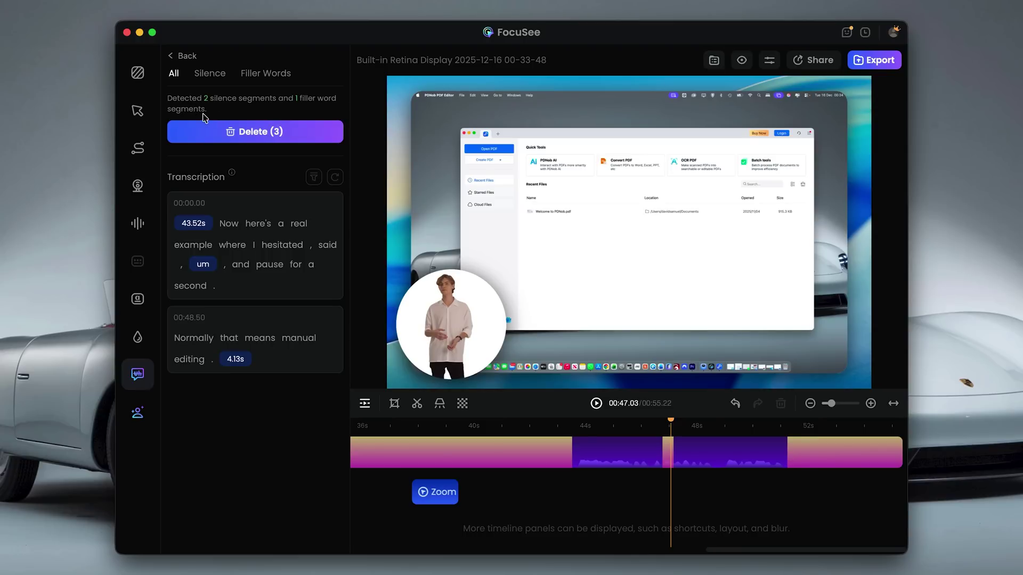
pyautogui.click(243, 137)
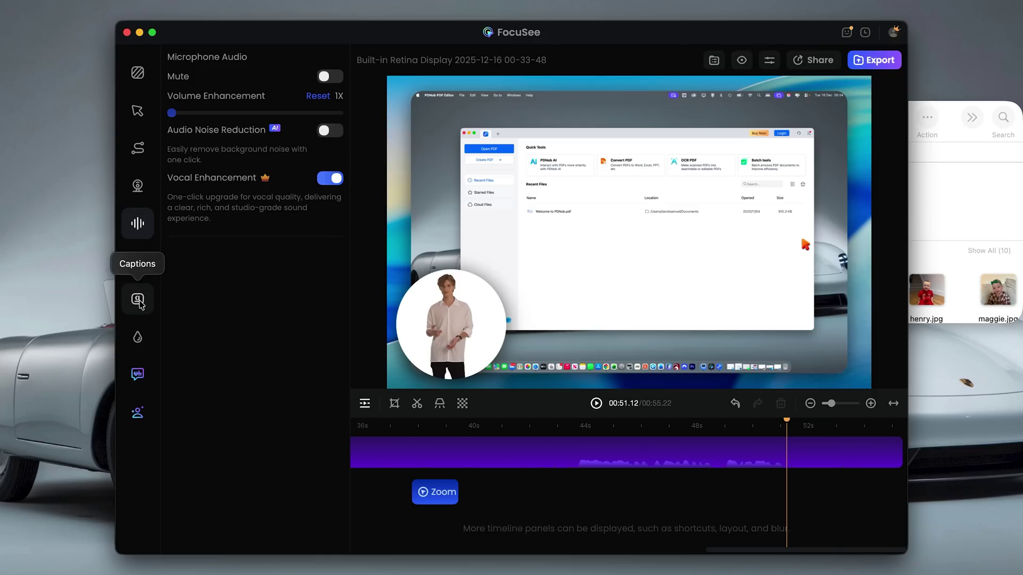
# Regenerate the captions with the Advanced Model in English, replacing the existing captions.
pyautogui.click(140, 303)
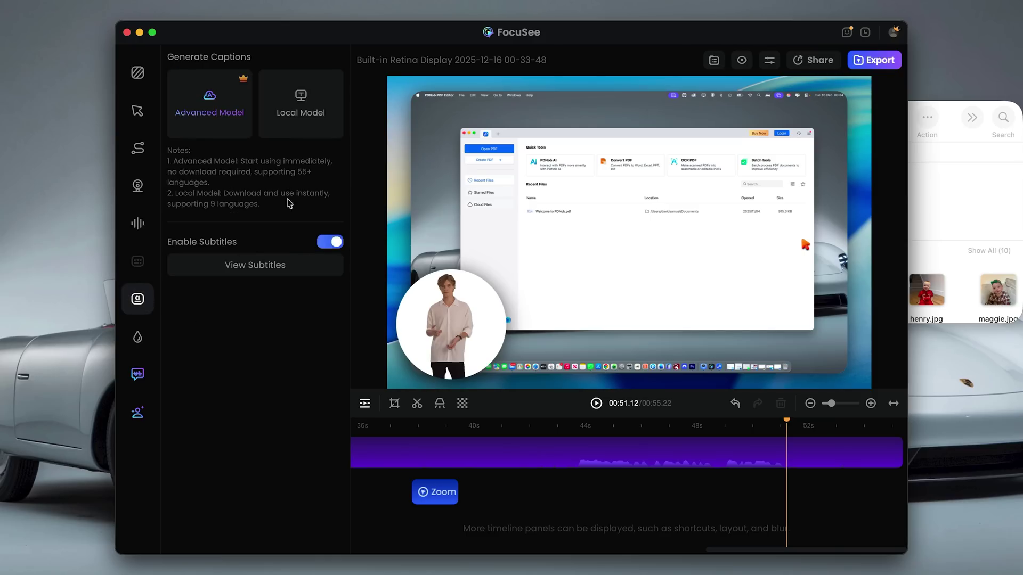
pyautogui.click(232, 118)
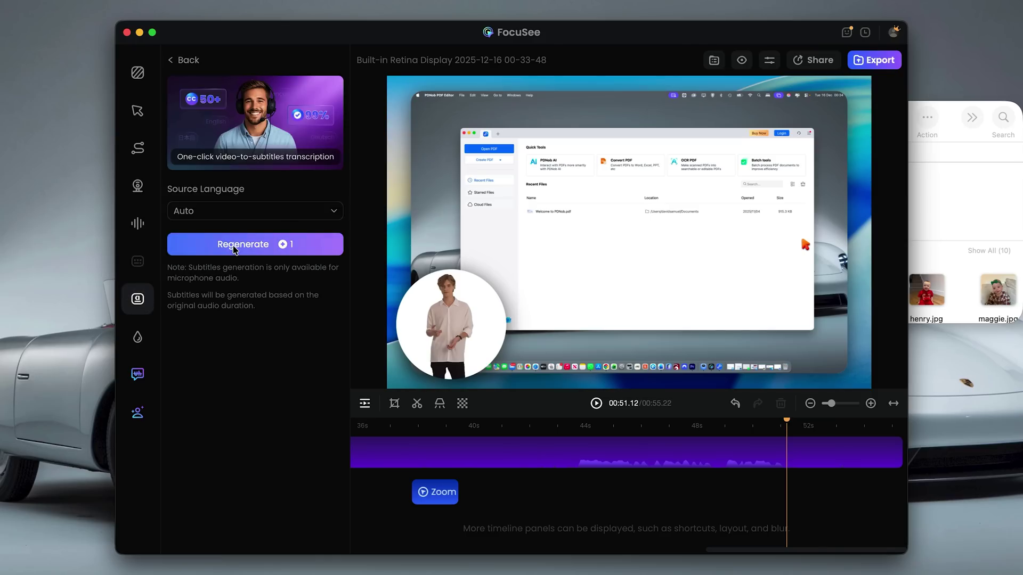
pyautogui.click(233, 245)
pyautogui.click(479, 315)
pyautogui.click(290, 211)
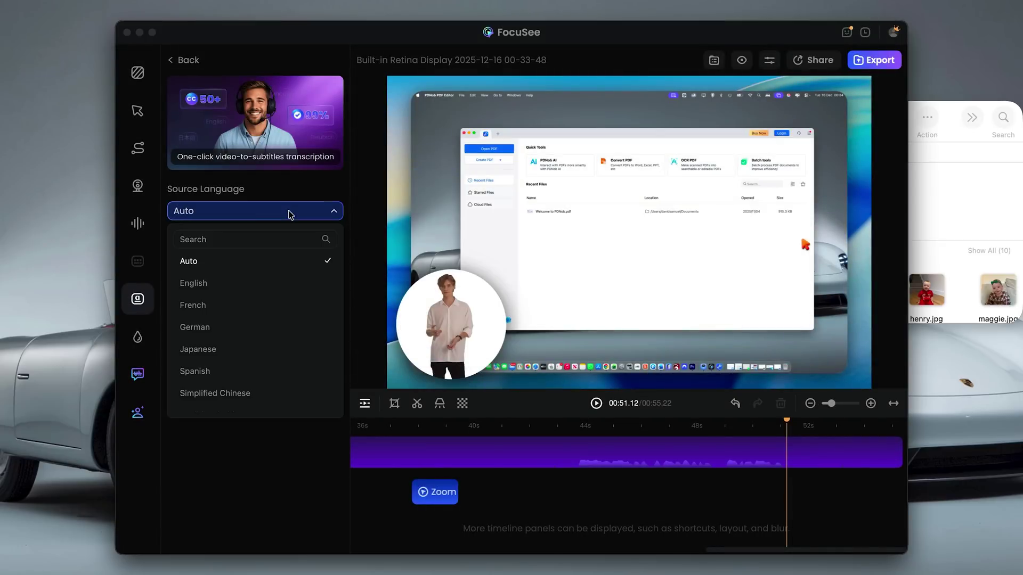
pyautogui.click(229, 284)
pyautogui.click(237, 248)
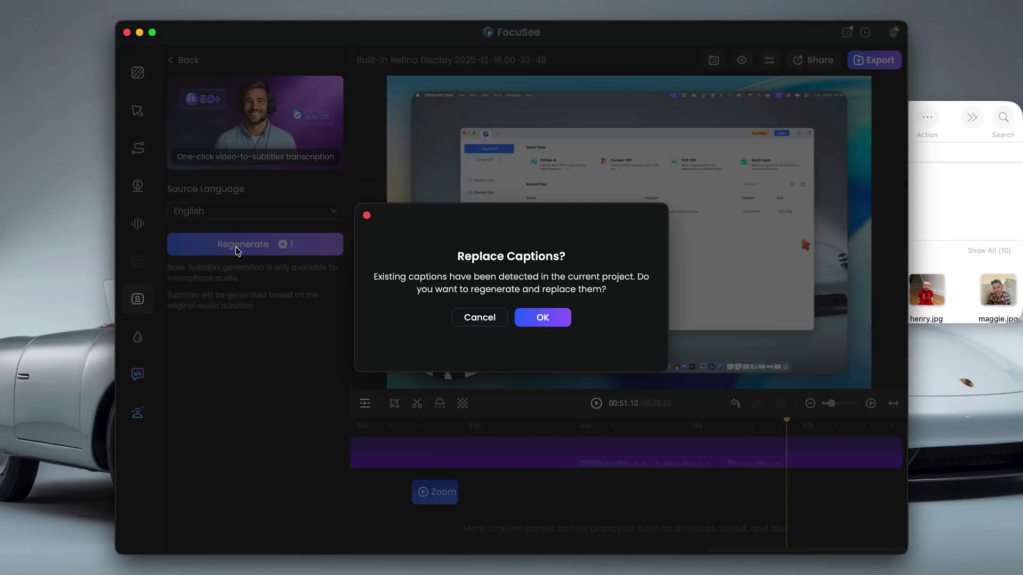
pyautogui.click(565, 318)
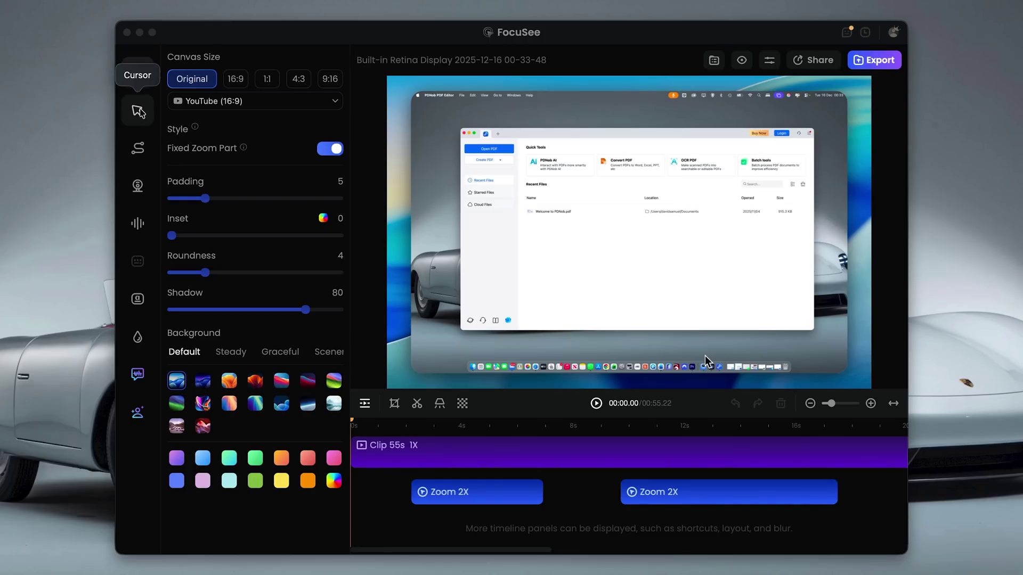
# Compare the 16:9, 1:1, 4:3 and 9:16 canvas presets, then keep Original size.
pyautogui.click(236, 81)
pyautogui.click(267, 79)
pyautogui.click(298, 79)
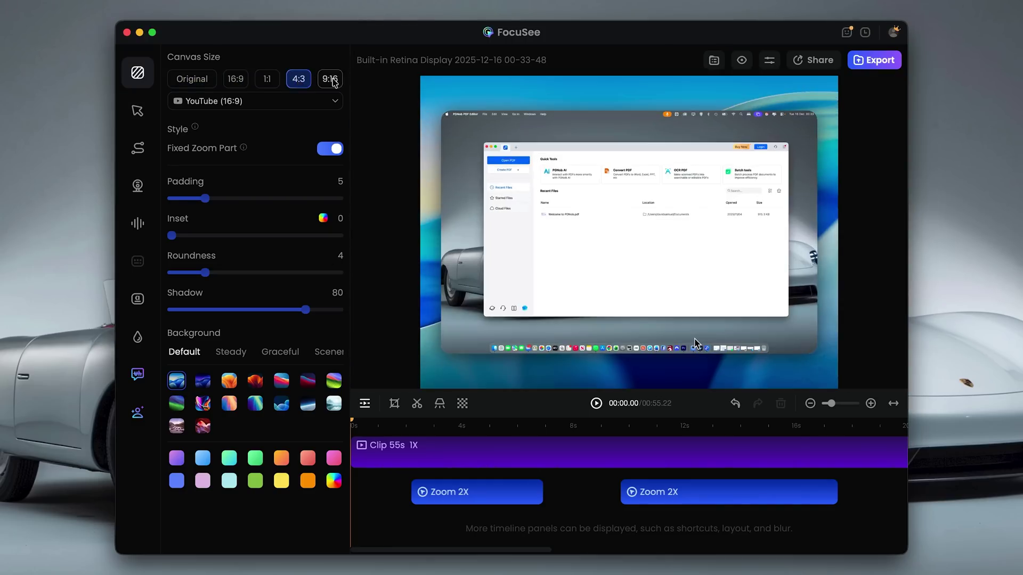
pyautogui.click(330, 79)
pyautogui.click(193, 80)
pyautogui.click(255, 101)
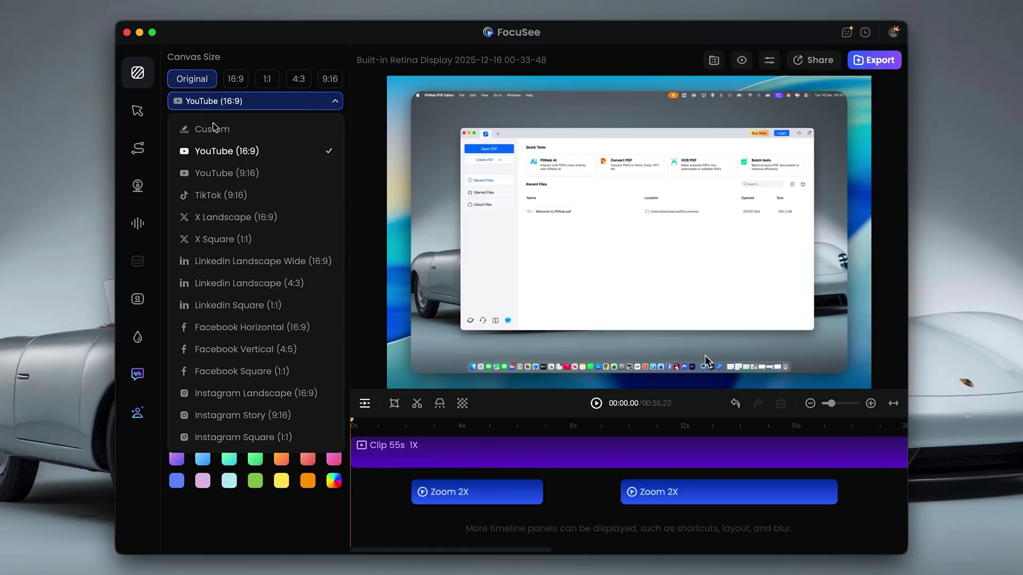
pyautogui.click(266, 103)
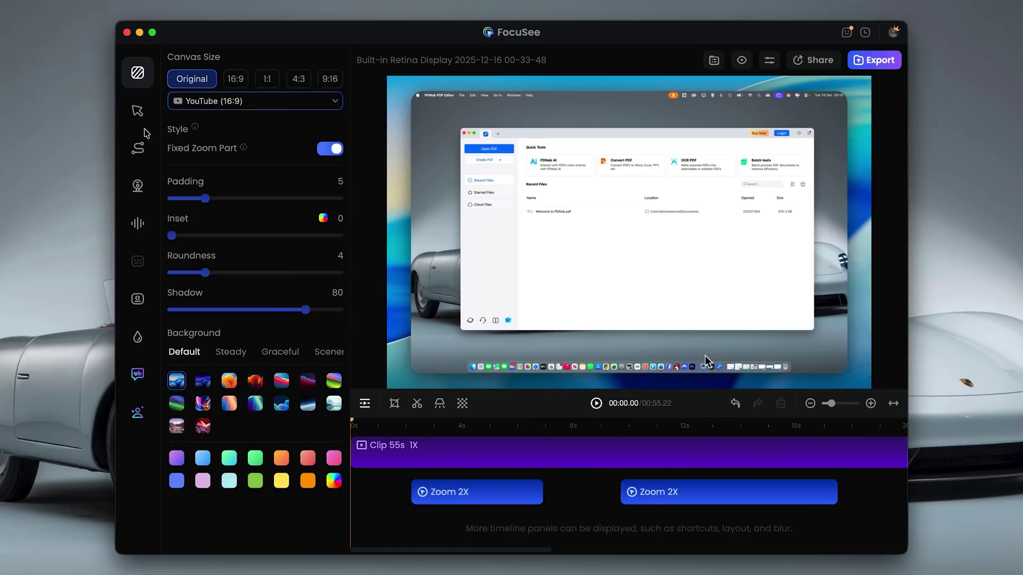
# Set the canvas background to the car image.
pyautogui.click(140, 110)
pyautogui.click(141, 79)
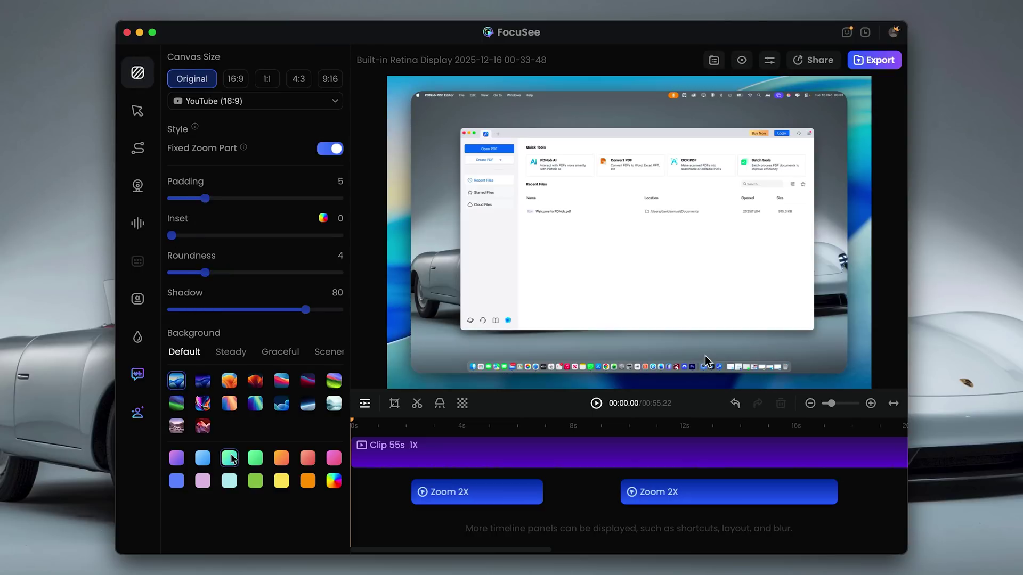
pyautogui.click(178, 381)
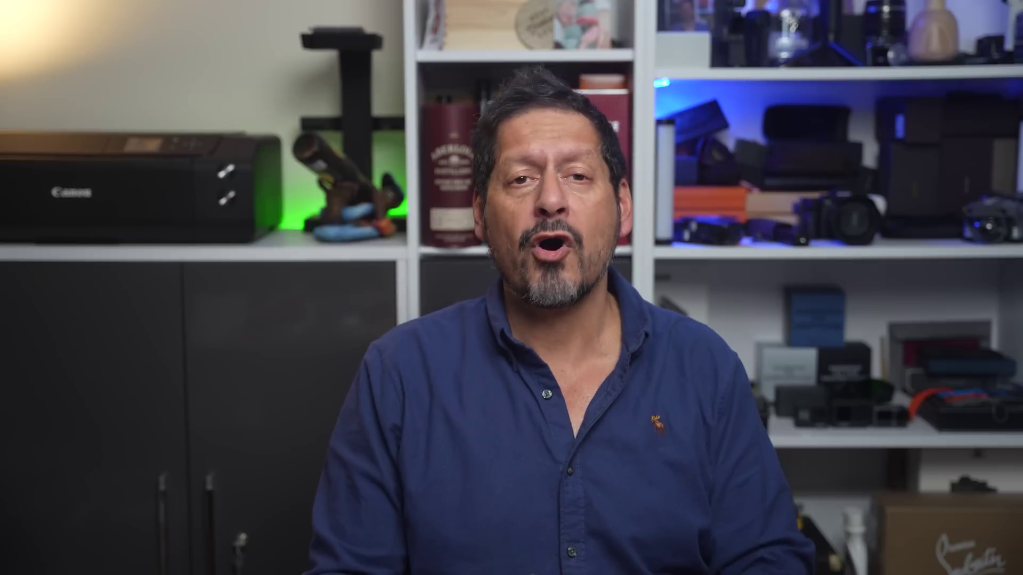